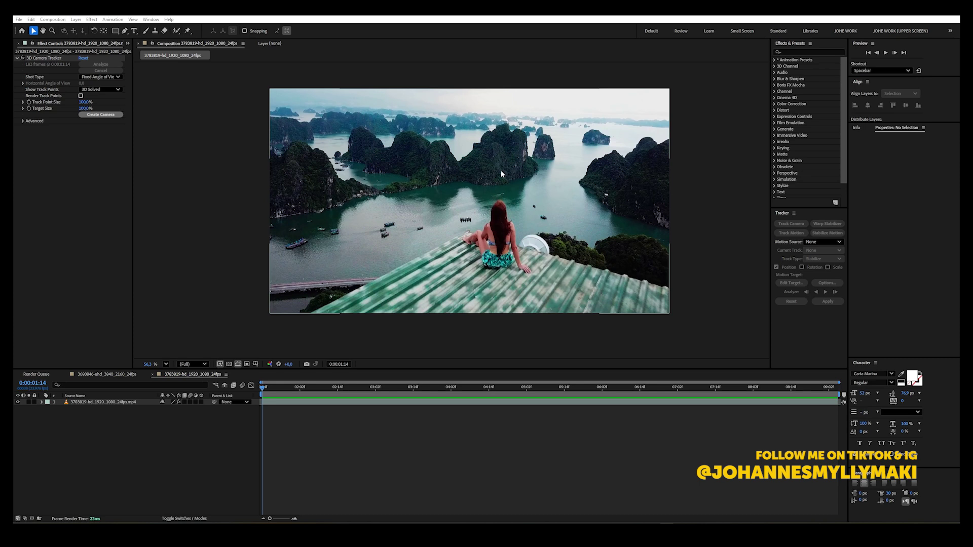
Select the drone video layer and its 3D Camera Tracker effect, leaving the viewer display settings unchanged.
click(244, 400)
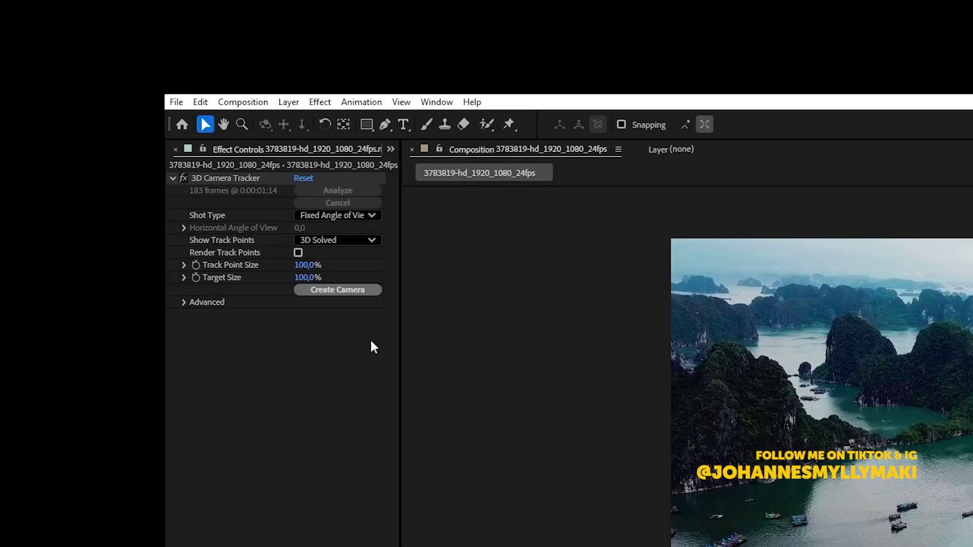
click(233, 177)
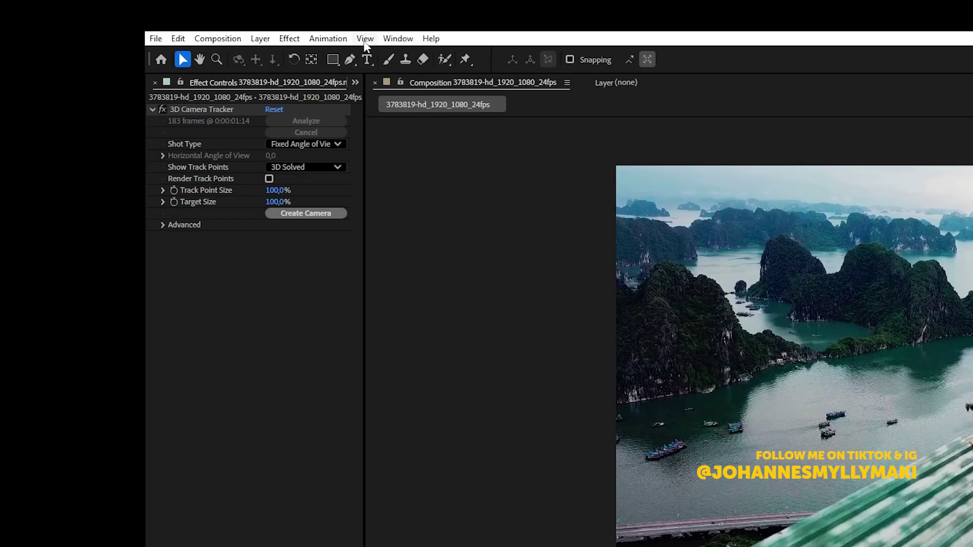
click(365, 40)
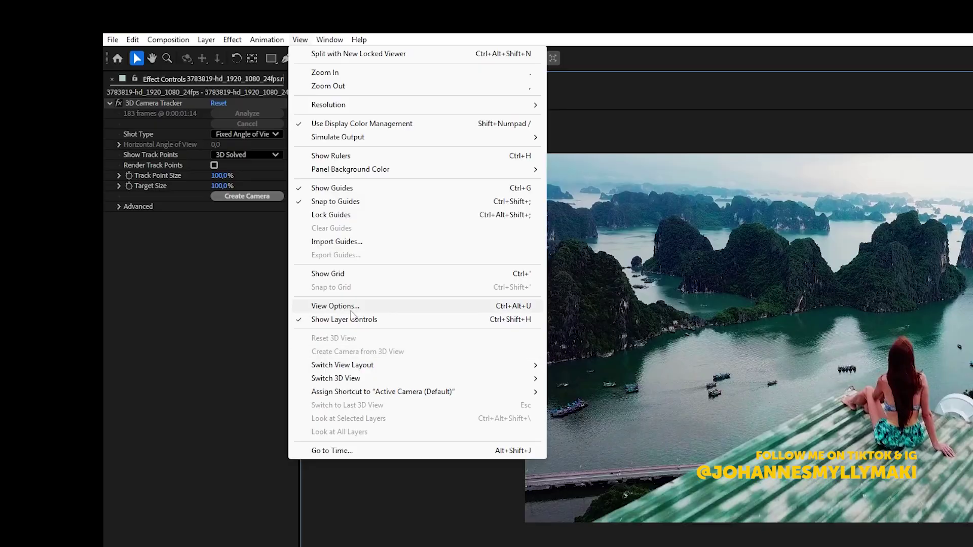
click(220, 301)
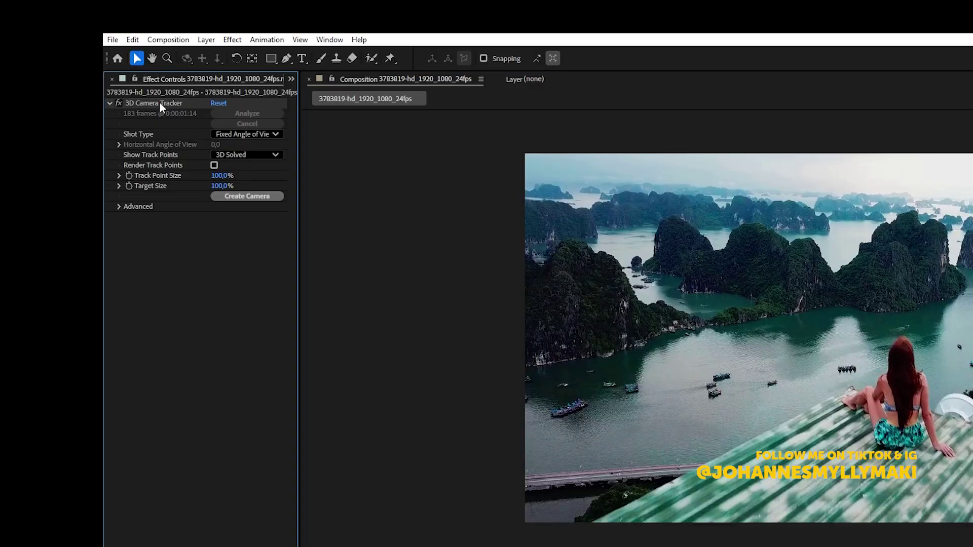
Reveal the track points, select a cluster on the centre islands, view its actions, then deselect.
click(159, 101)
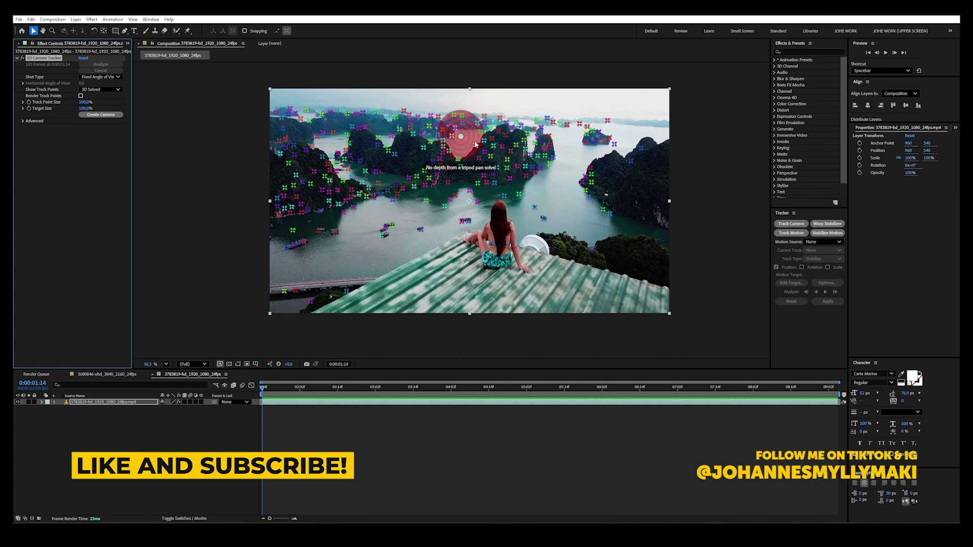
drag(393, 138, 482, 208)
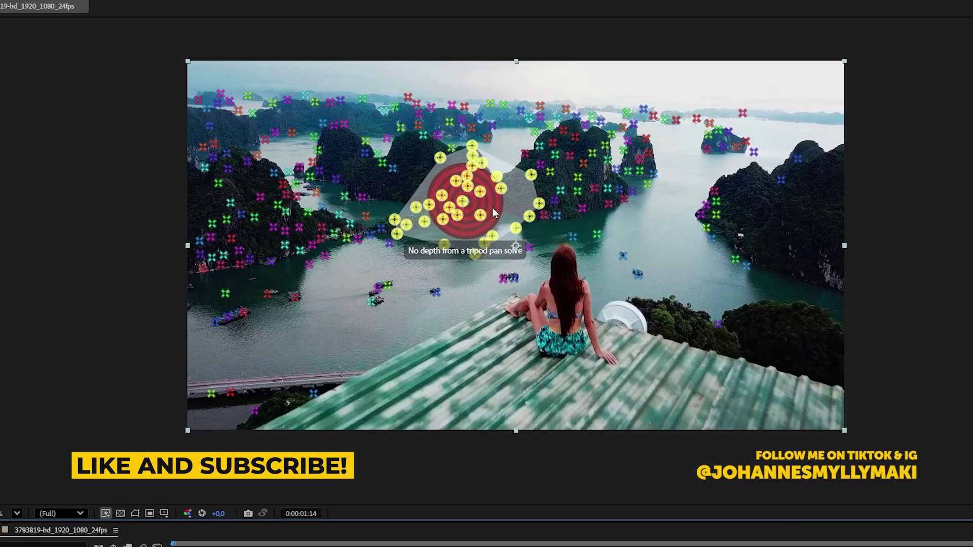
right_click(466, 186)
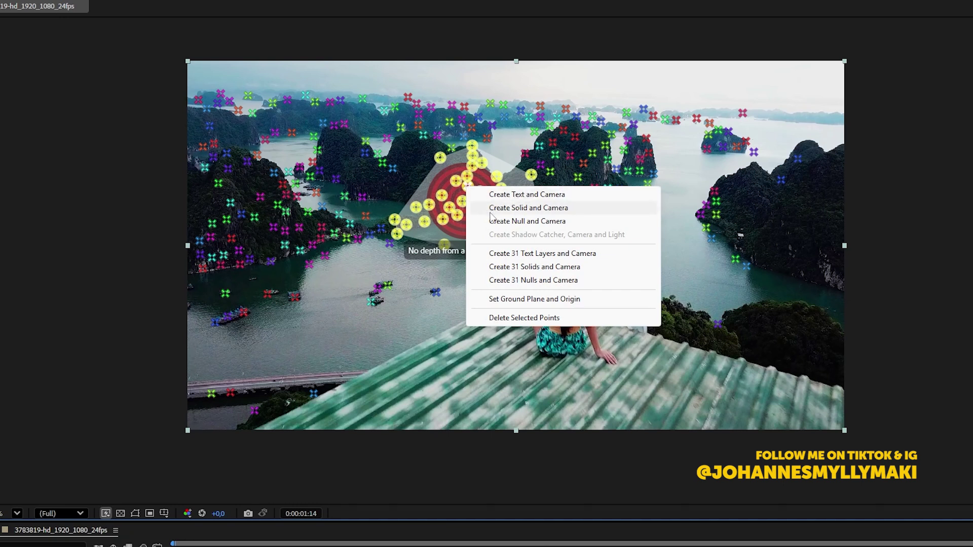
click(448, 325)
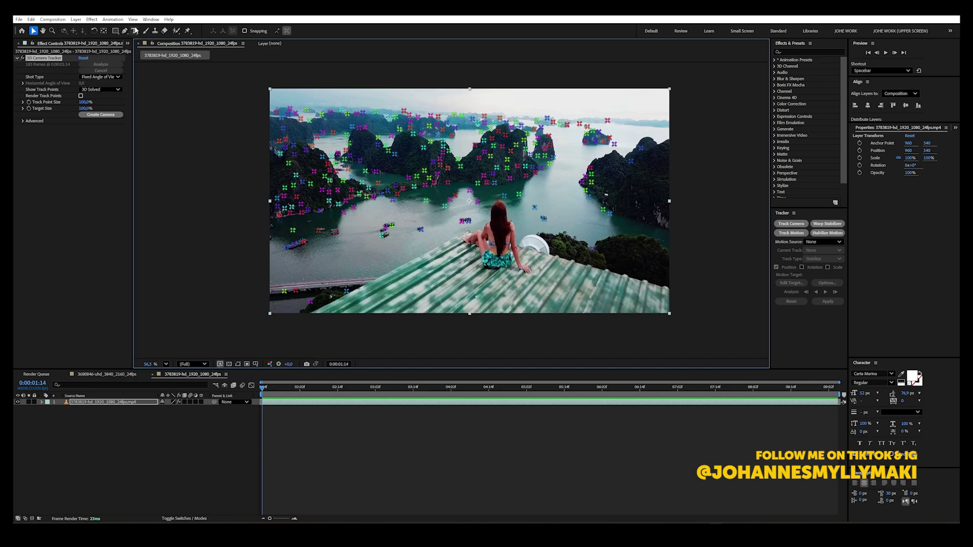
click(133, 19)
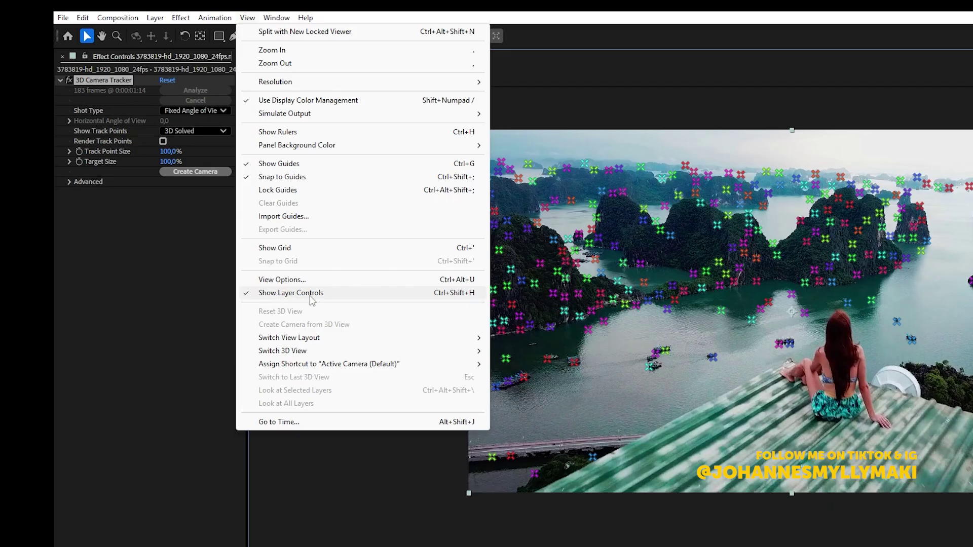
click(312, 298)
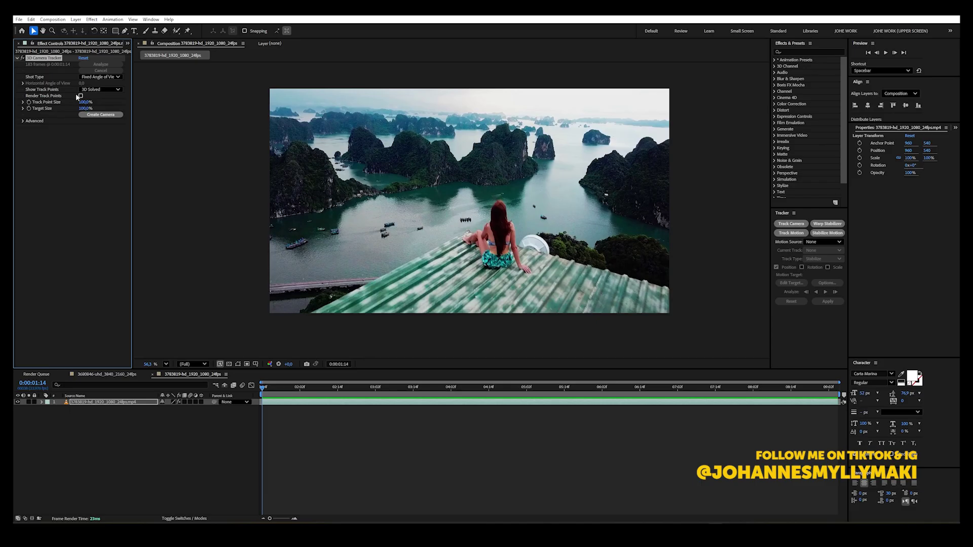
click(48, 59)
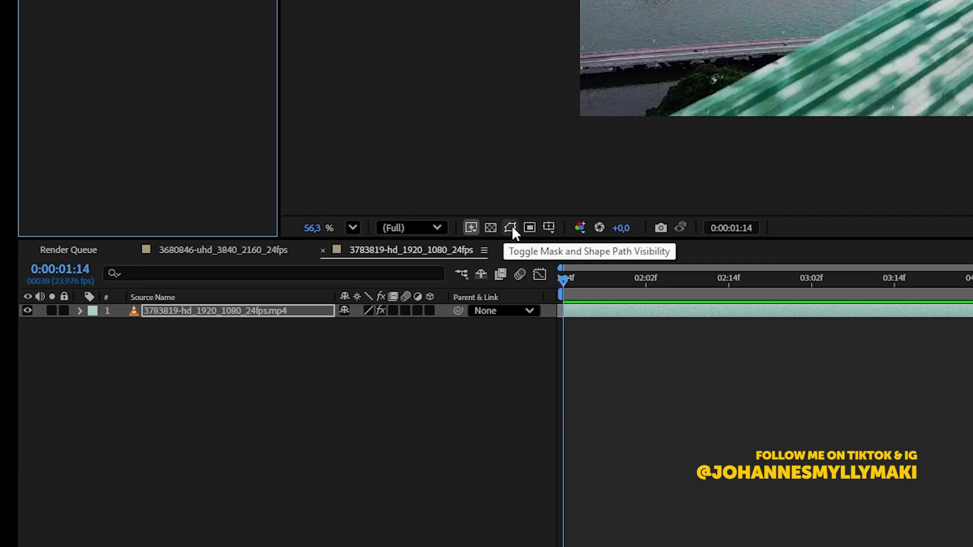
click(511, 227)
click(489, 200)
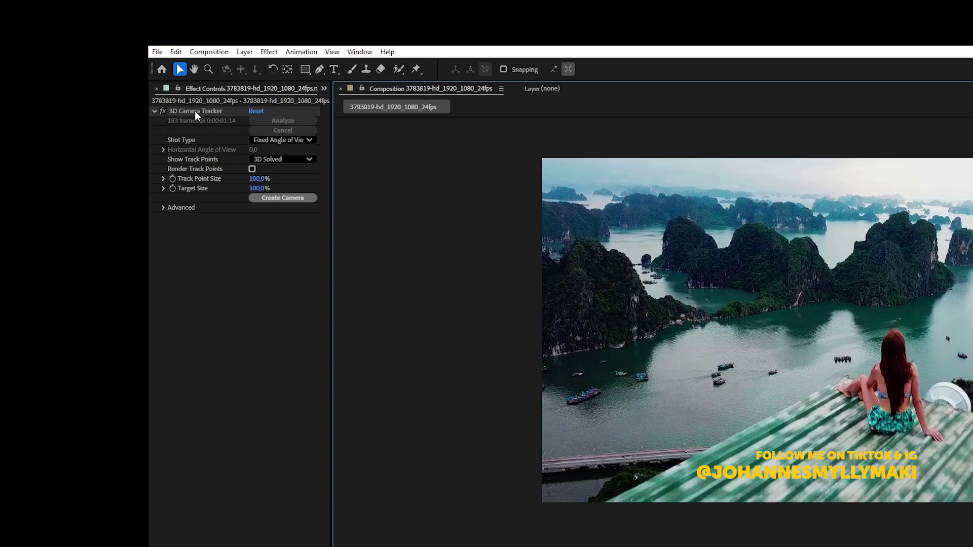
click(195, 111)
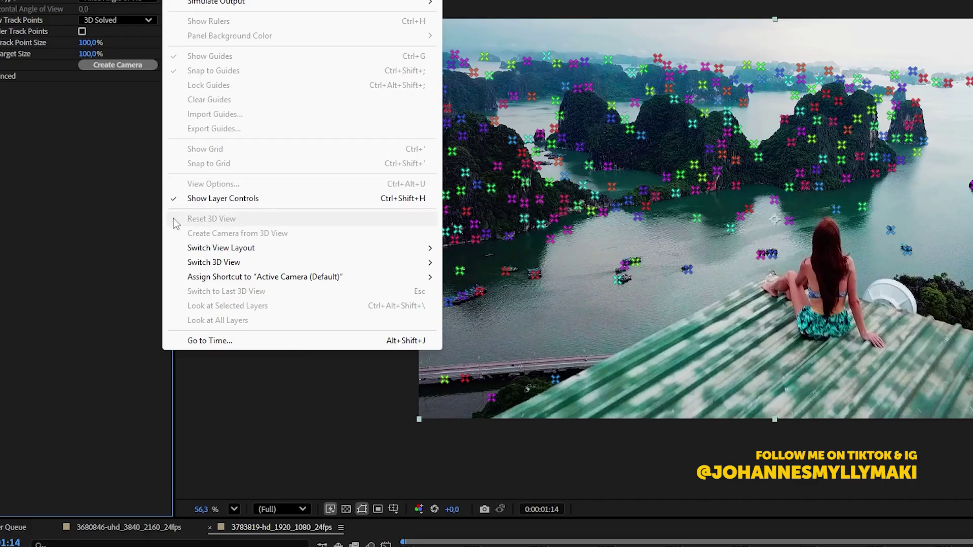
Close the current display menu and open View Options from the View menu with Alt+V.
key(Escape)
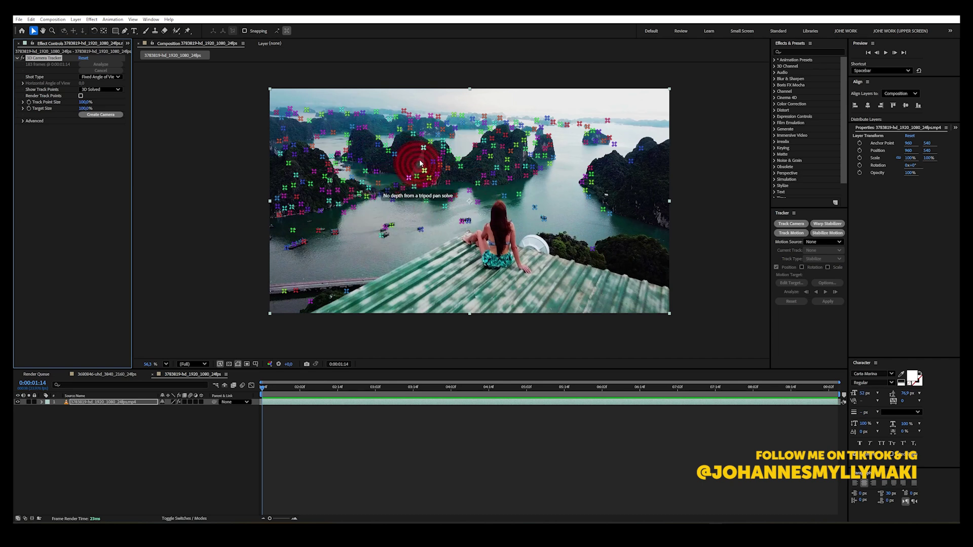
key(alt+v)
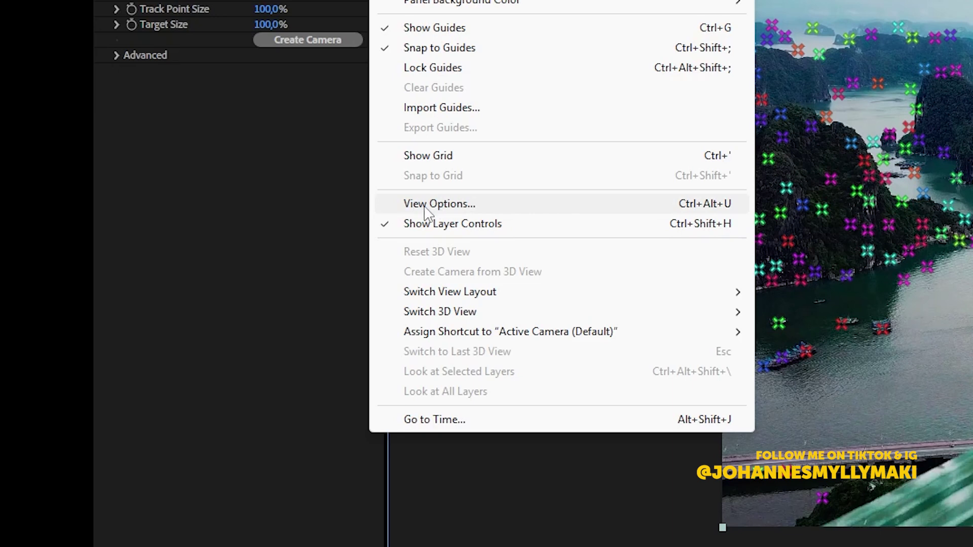
click(461, 207)
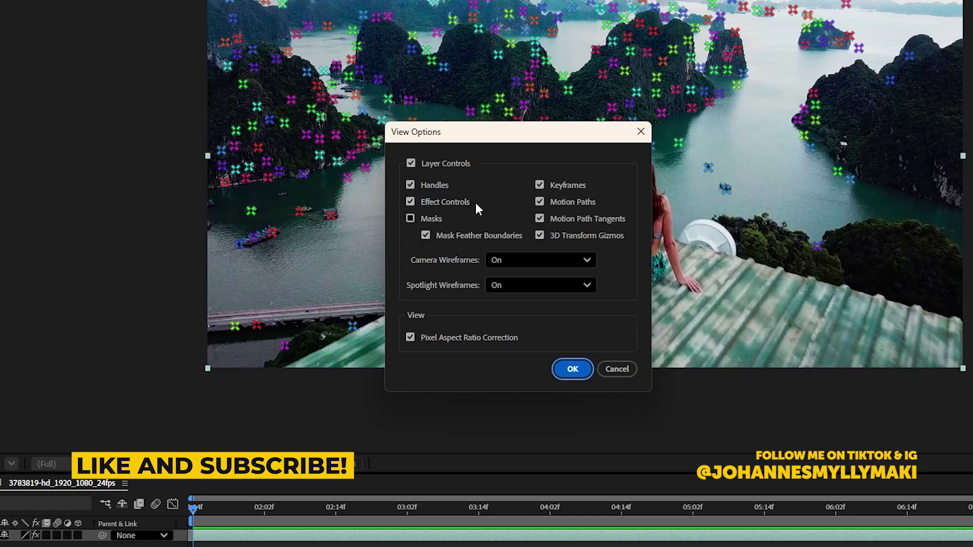
Turn off Effect Controls in View Options to hide the track points.
click(409, 202)
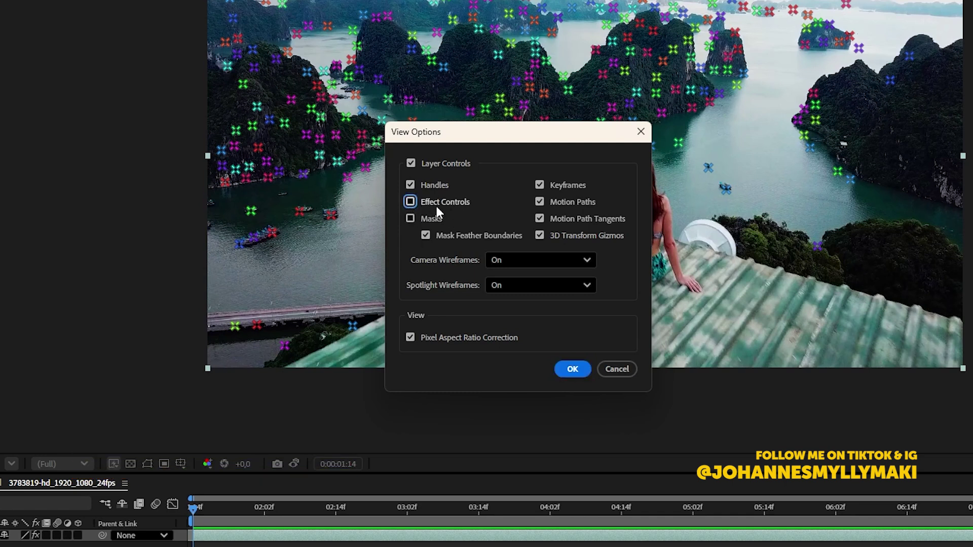
click(581, 377)
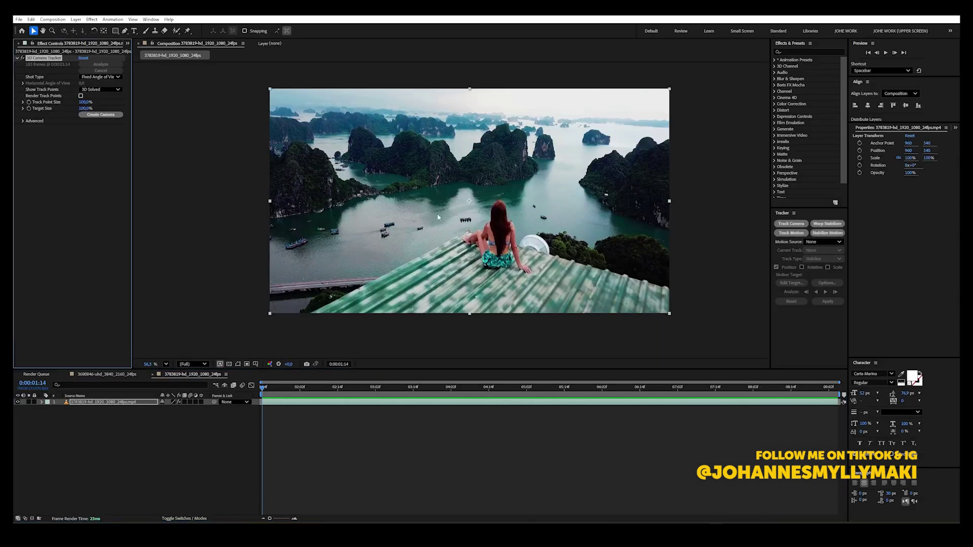
click(133, 20)
click(427, 157)
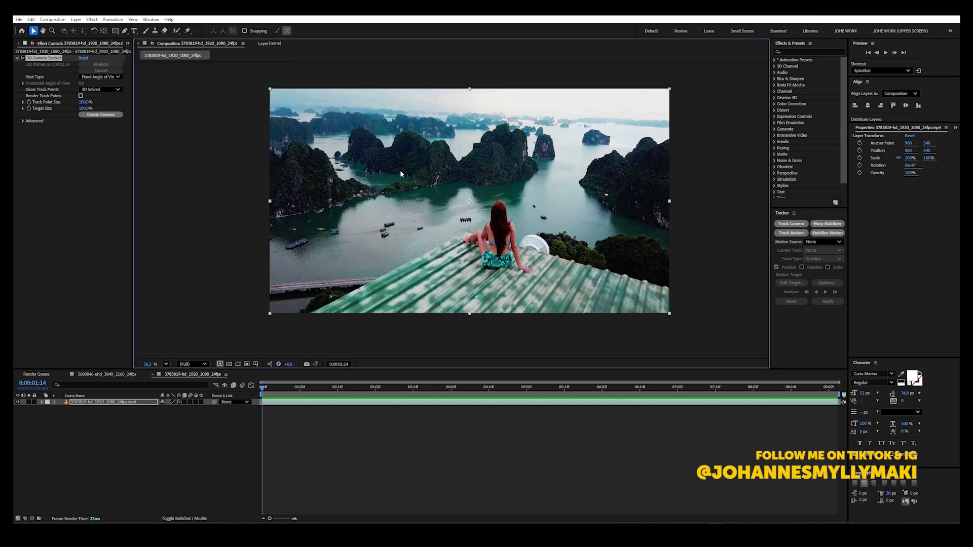
Reselect the drone layer and switch off View > Show Layer Controls.
click(46, 59)
click(449, 169)
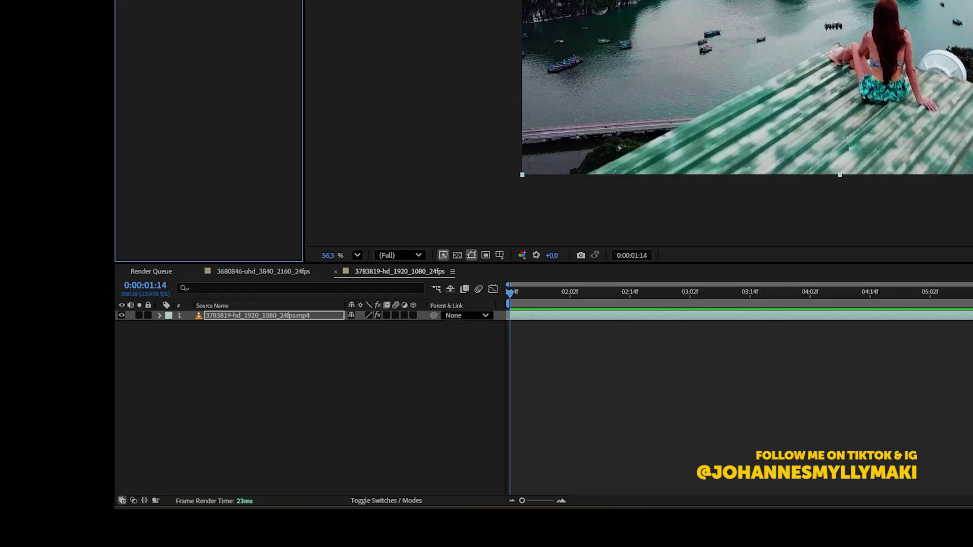
click(472, 256)
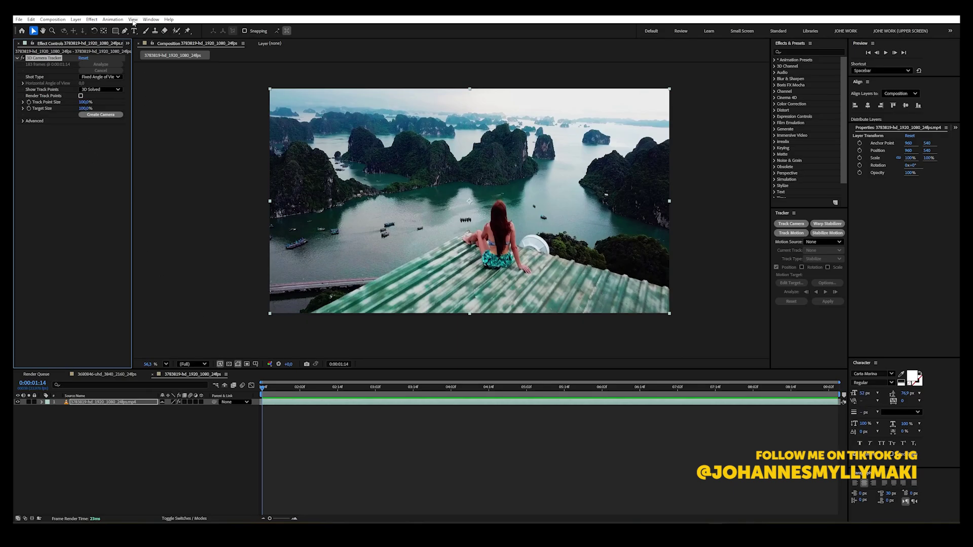
click(133, 20)
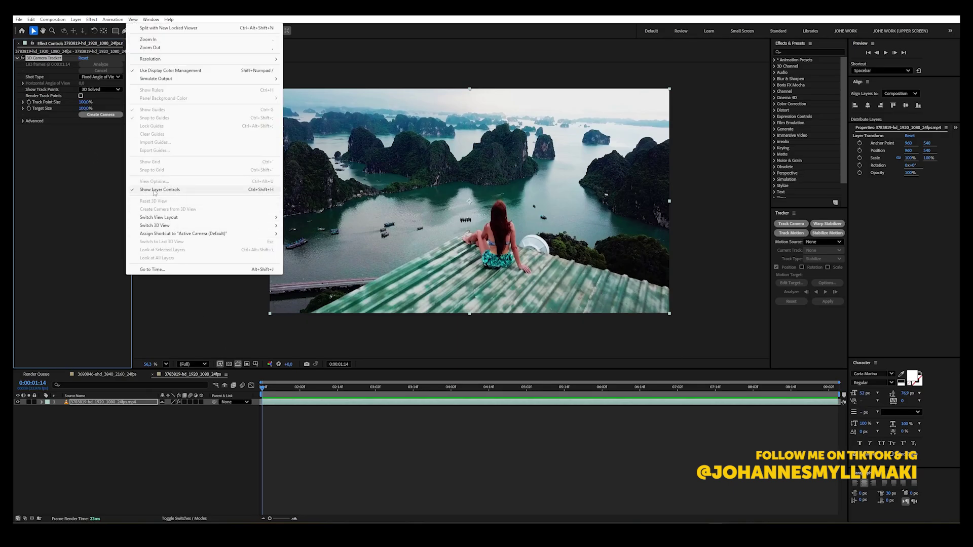
click(184, 191)
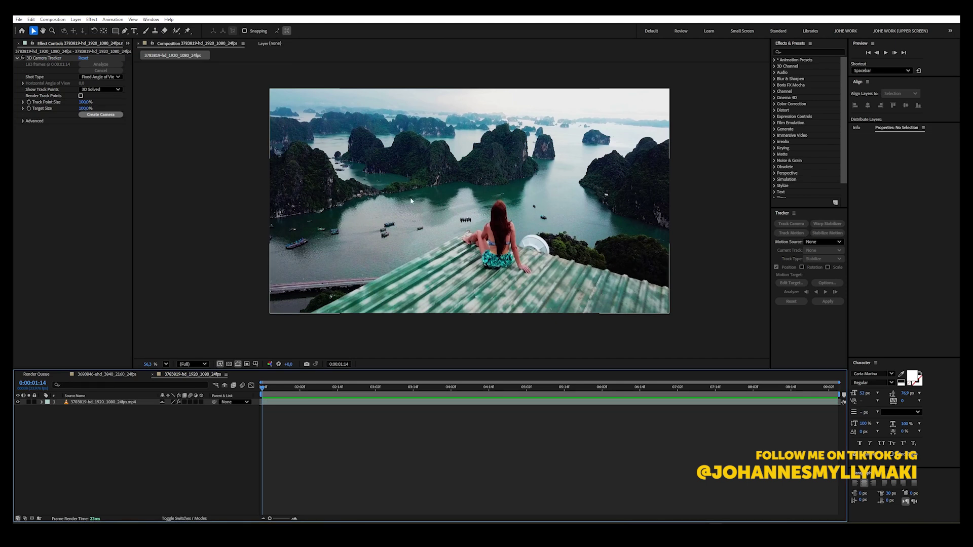
Re-enable Effect Controls in View Options (Ctrl+Alt+U) so the track points return.
key(ctrl+alt+u)
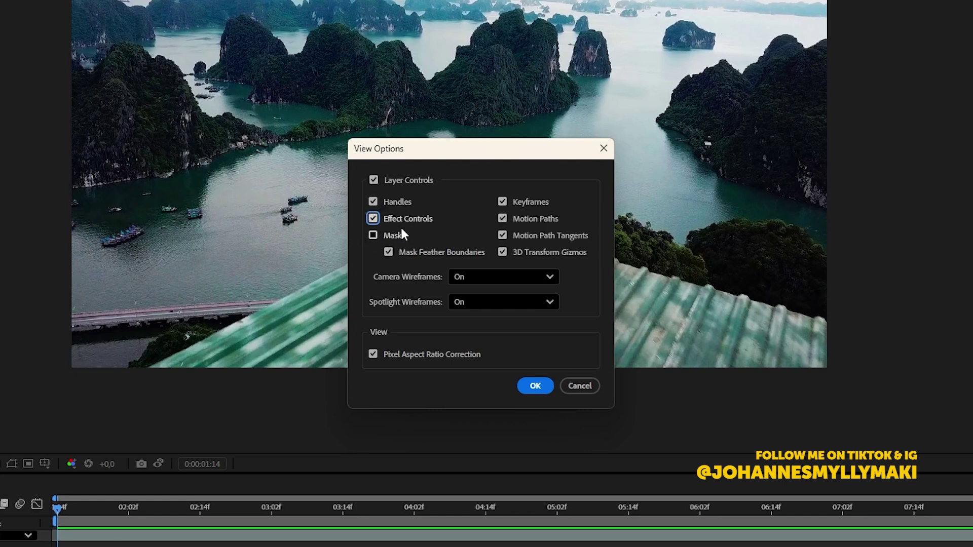
key(Return)
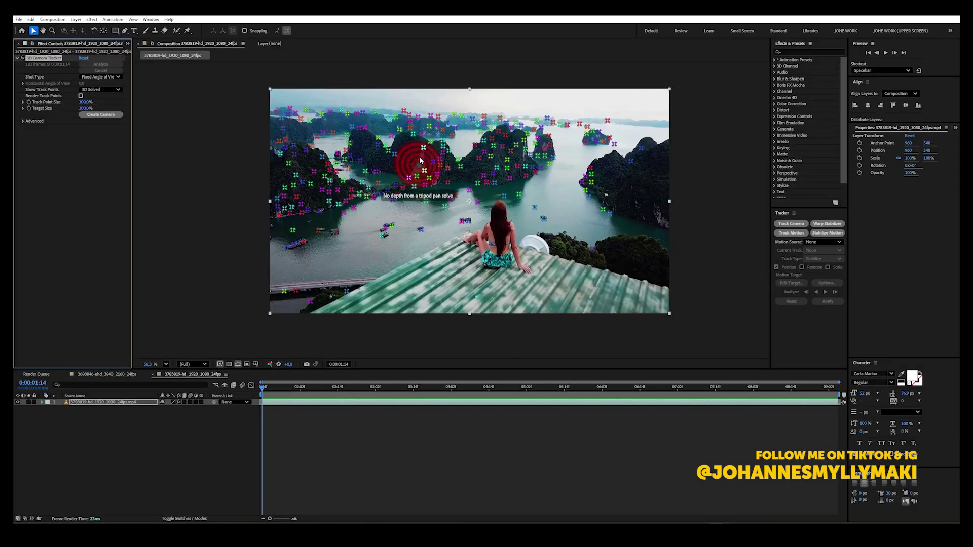